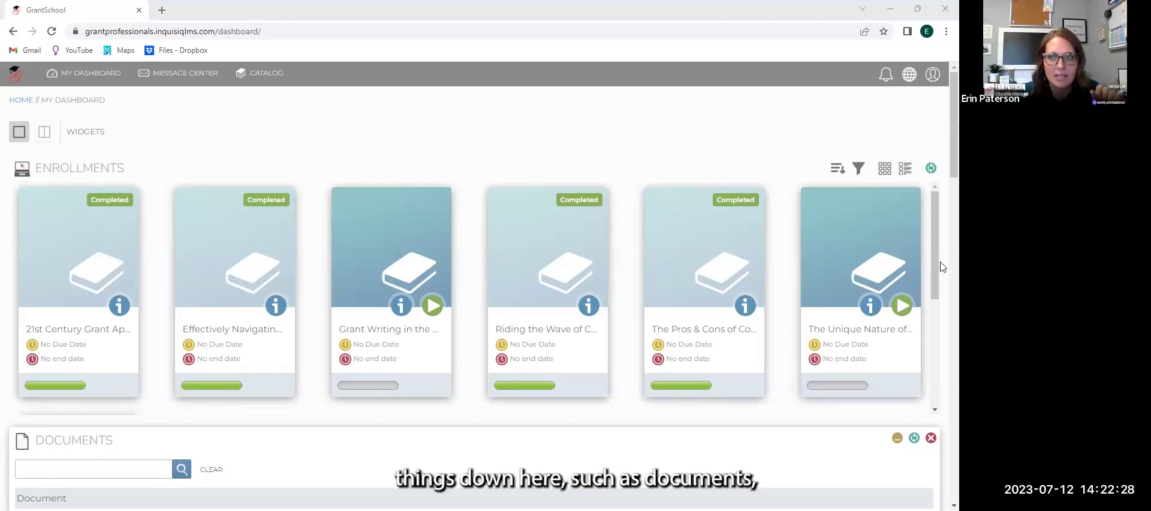
# Drag the Transcript widget above Documents so it sits right below Enrollments.
pyautogui.scroll(-10, 940, 232)
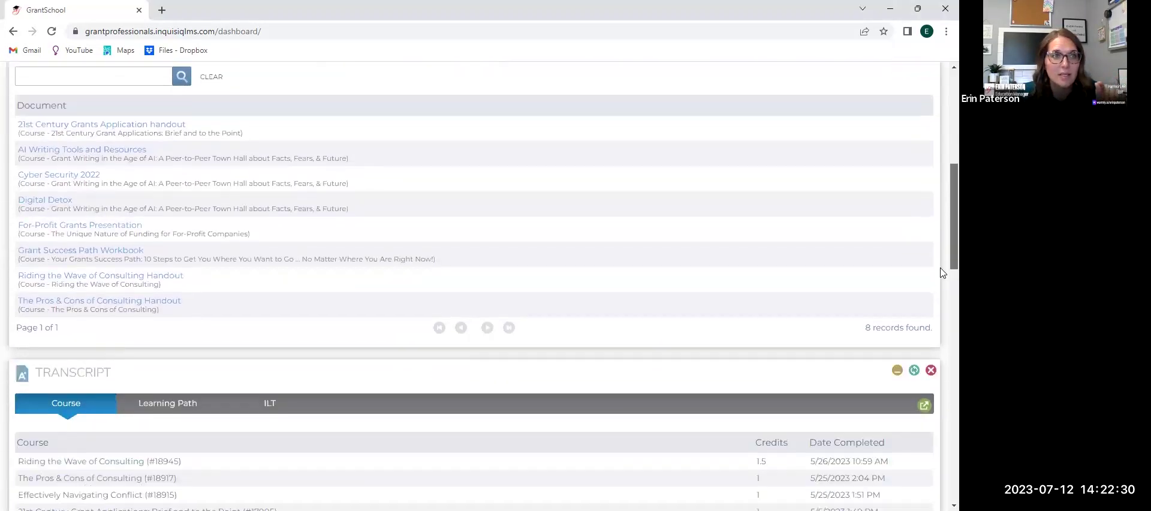
pyautogui.scroll(-3, 940, 309)
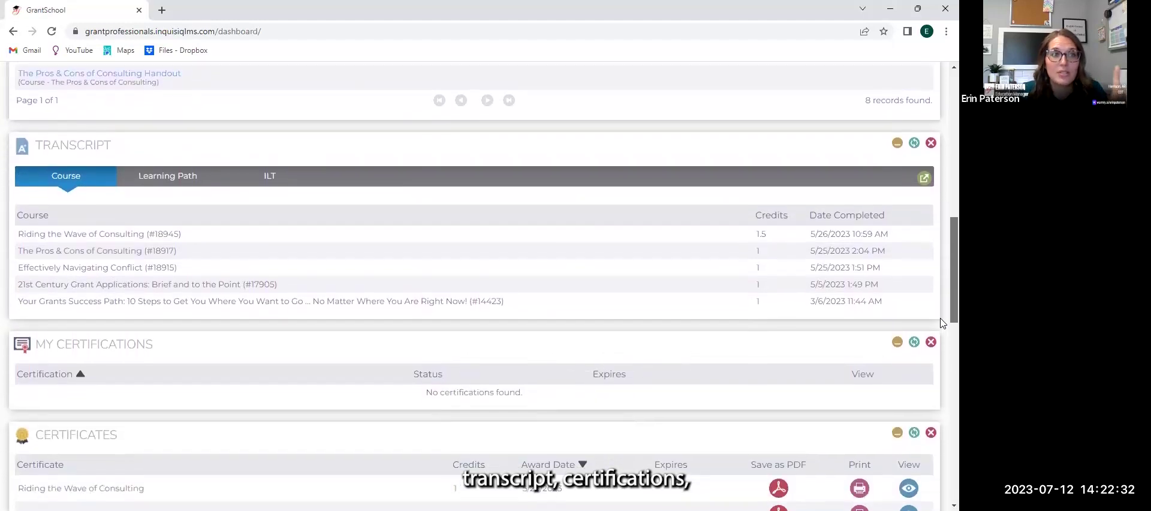
pyautogui.scroll(-5, 940, 343)
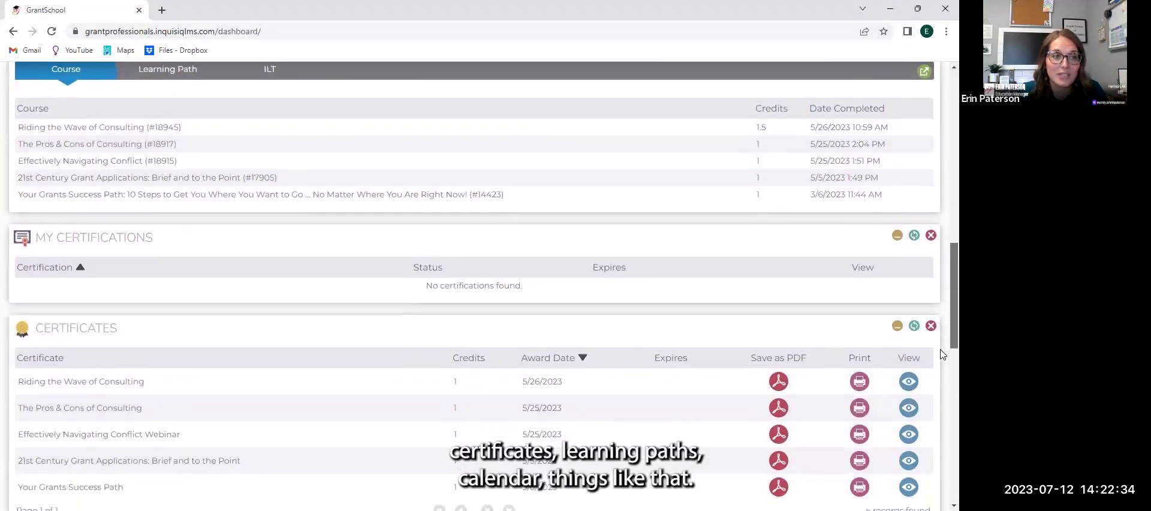
pyautogui.moveTo(940, 410); pyautogui.dragTo(940, 236)
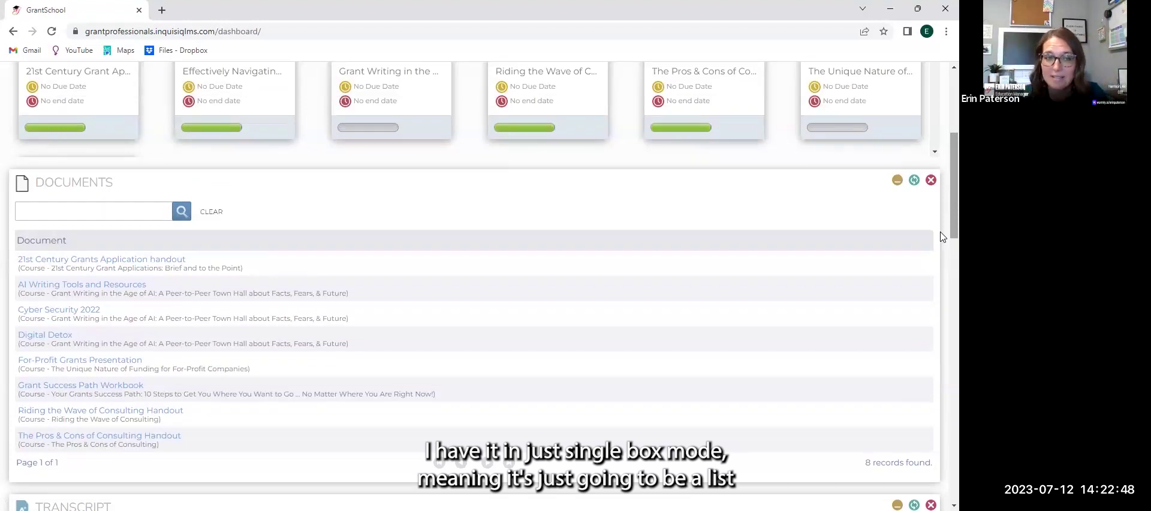
pyautogui.scroll(-2, 711, 298)
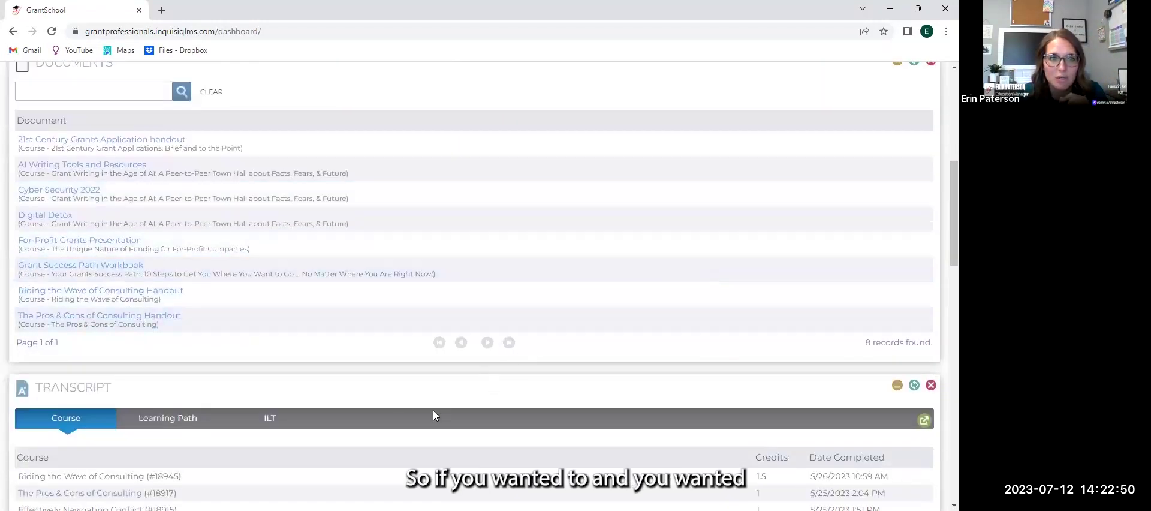
pyautogui.moveTo(144, 388); pyautogui.dragTo(180, 138)
pyautogui.scroll(5, 258, 234)
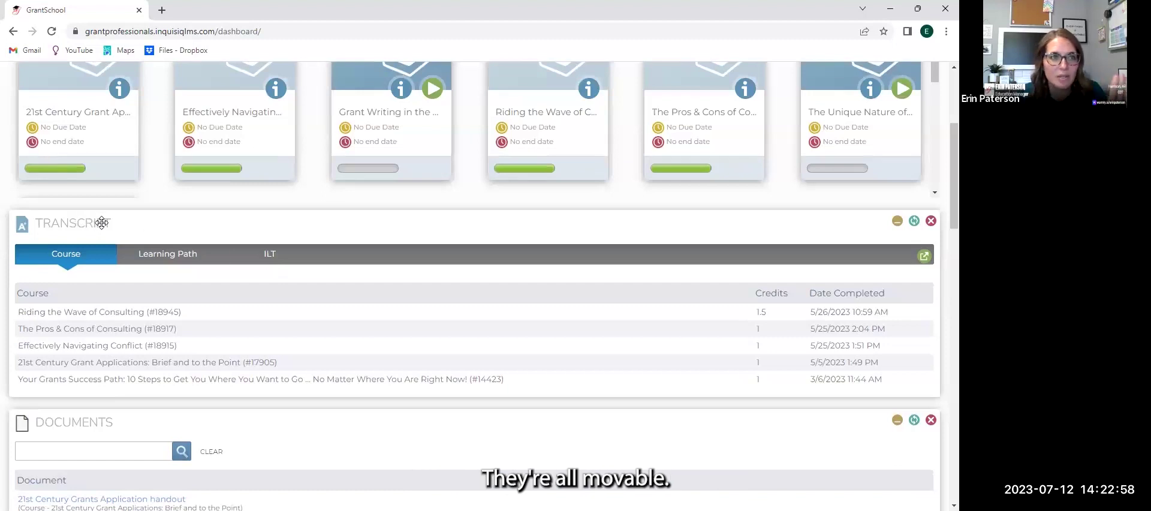
pyautogui.scroll(3, 102, 228)
pyautogui.scroll(2, 102, 228)
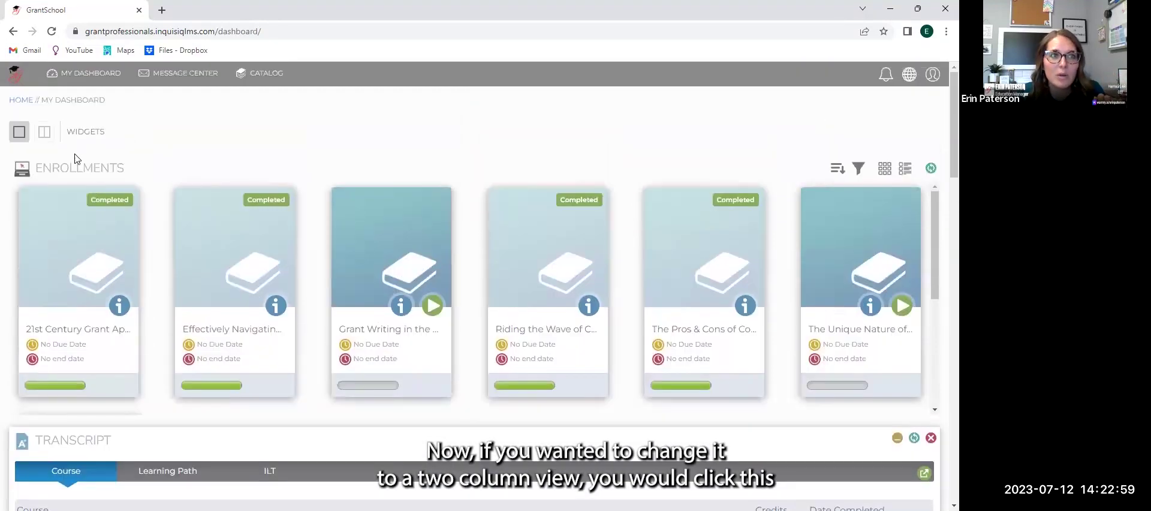
# Use the two-column layout and drag Documents, then Certificates beneath it, into the right column.
pyautogui.click(49, 135)
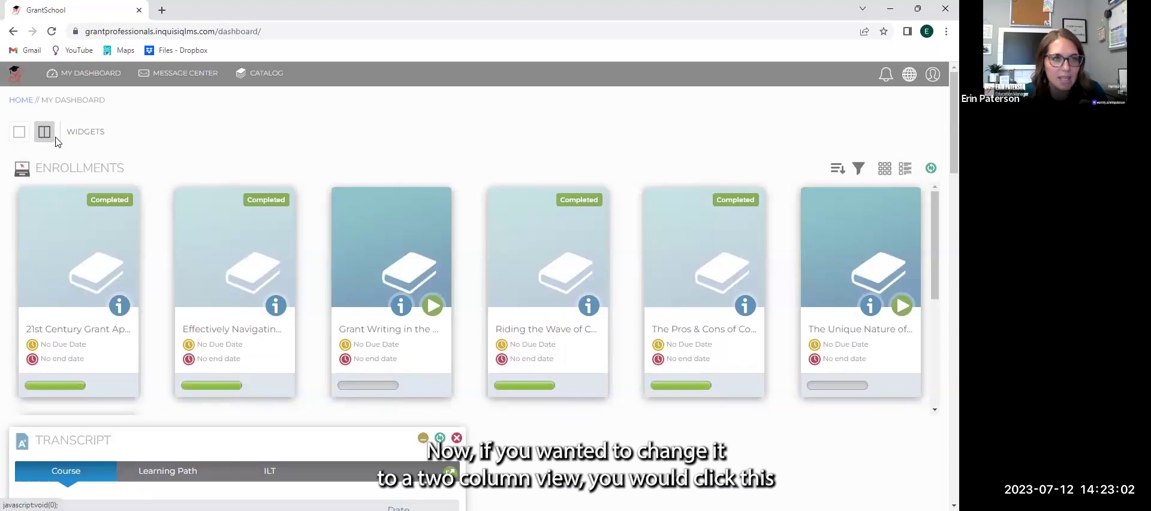
pyautogui.scroll(-2, 336, 300)
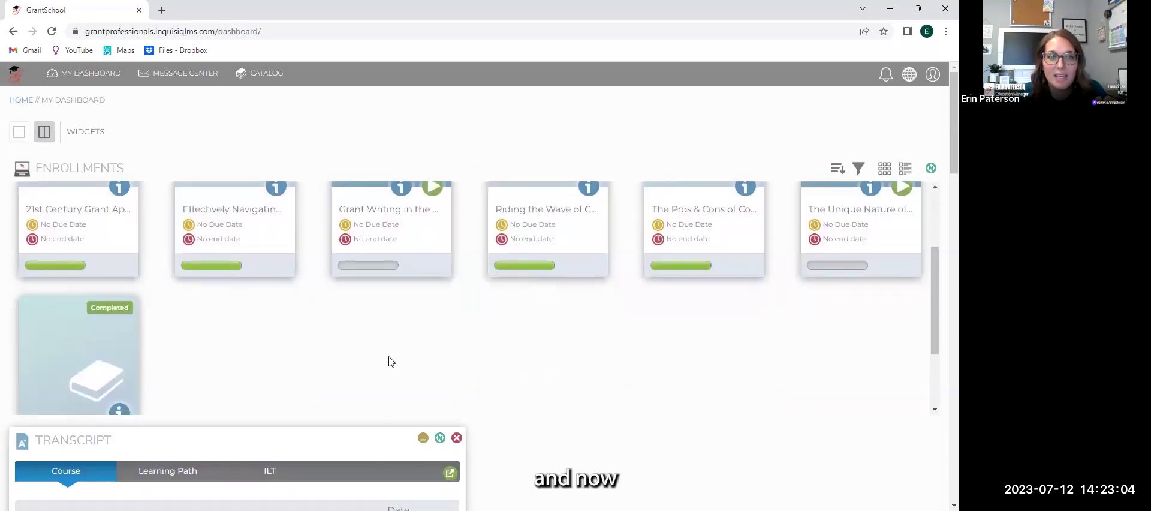
pyautogui.scroll(-1, 931, 315)
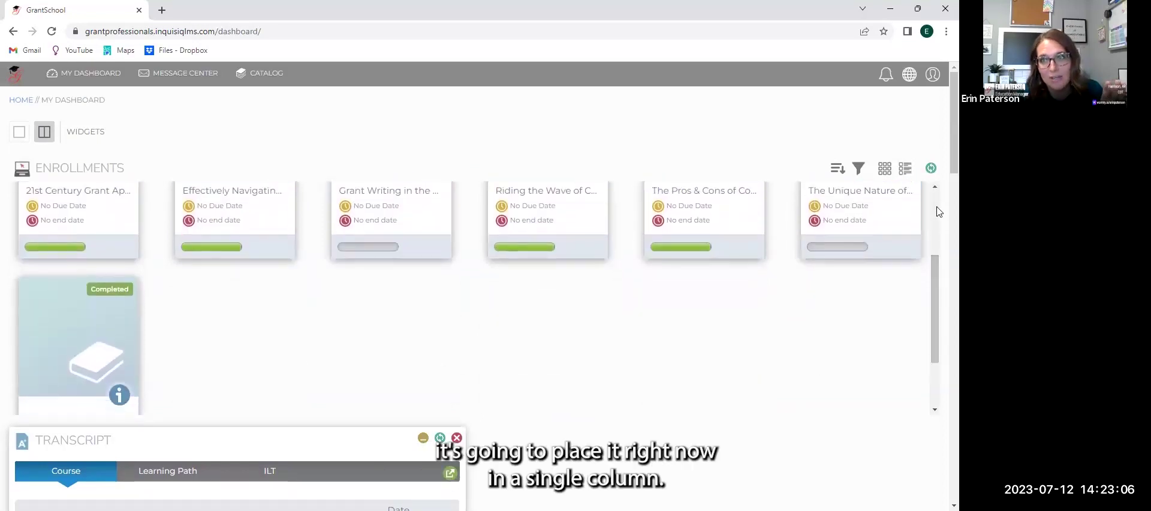
pyautogui.scroll(-4, 941, 252)
pyautogui.scroll(-3, 942, 251)
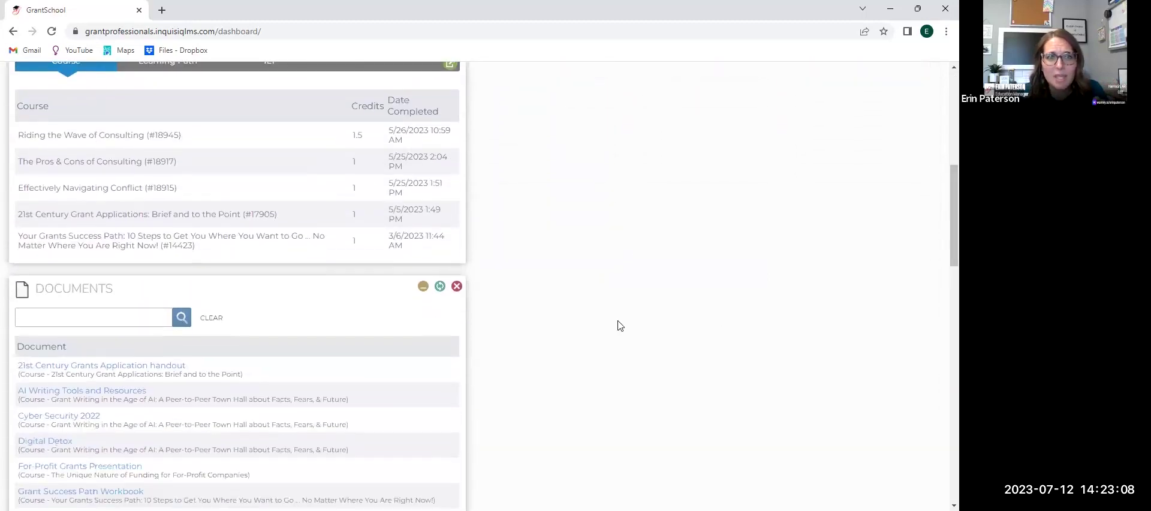
pyautogui.moveTo(403, 311); pyautogui.dragTo(729, 128)
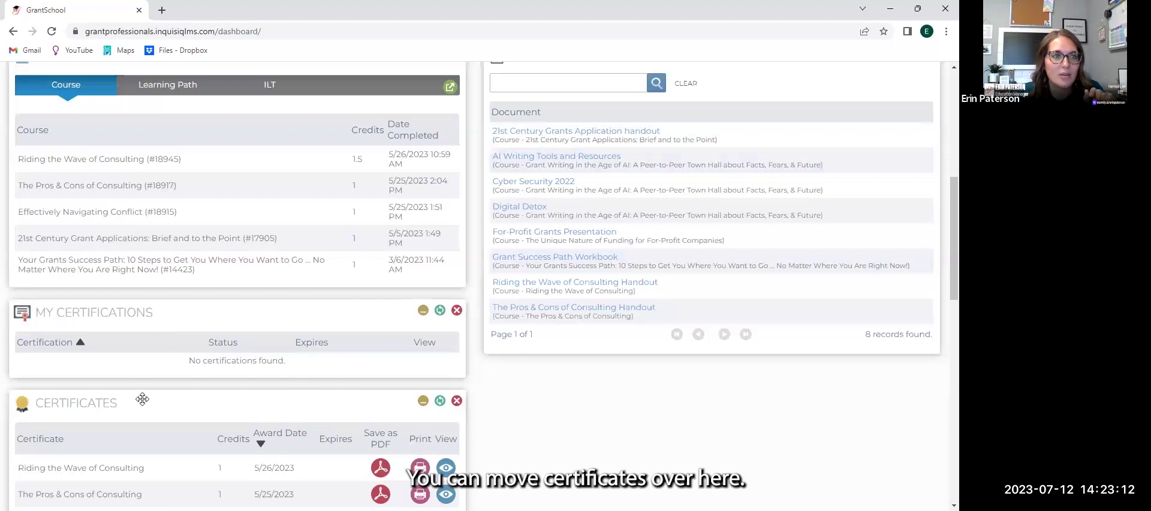
pyautogui.moveTo(142, 397); pyautogui.dragTo(700, 365)
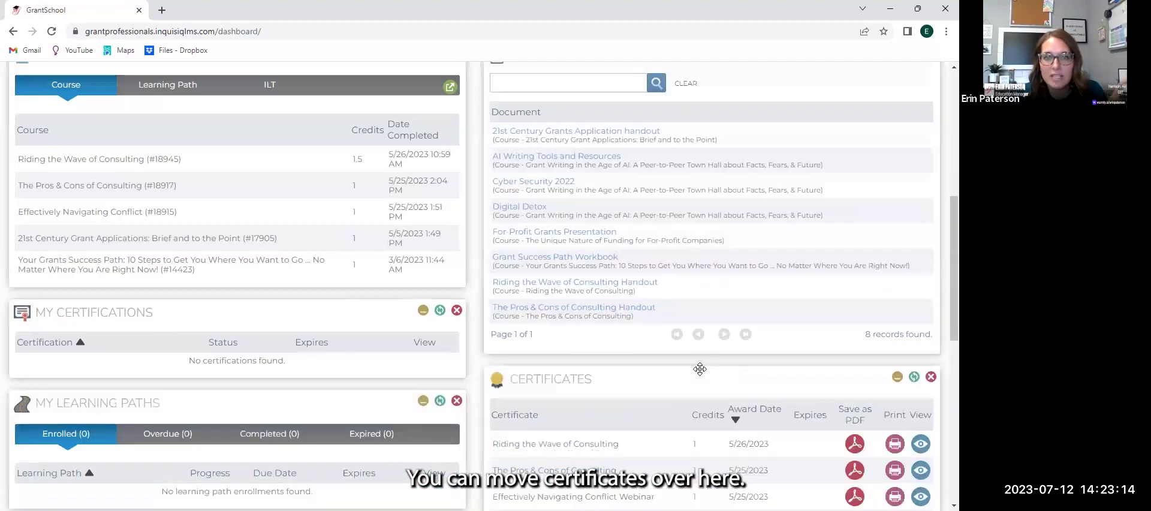
# Delete the My Certifications, My Learning Paths, Calendar, Instructor Led Training Sessions and Discussion Feed widgets.
pyautogui.click(457, 311)
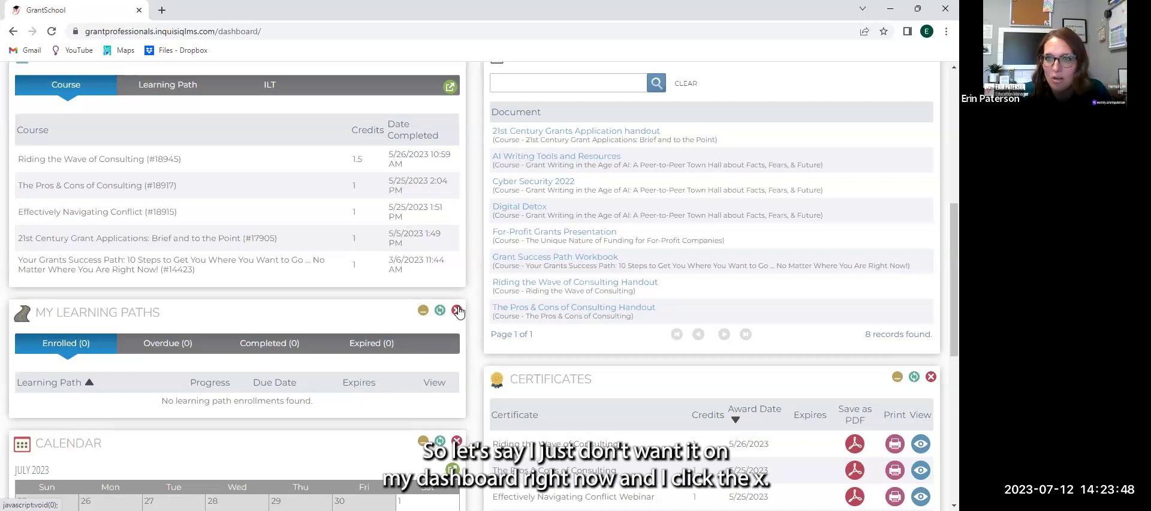
pyautogui.click(456, 310)
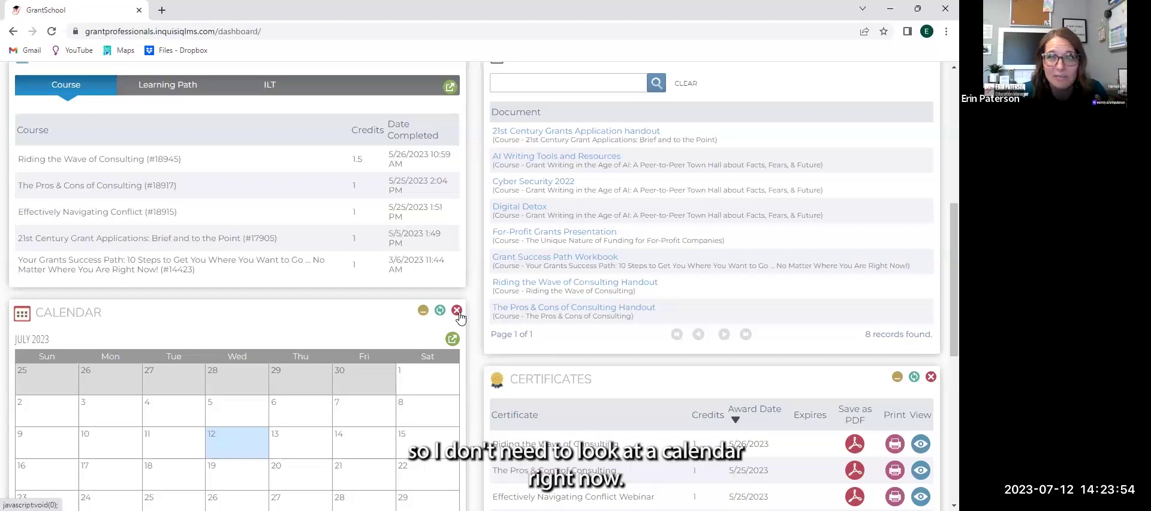
pyautogui.click(457, 310)
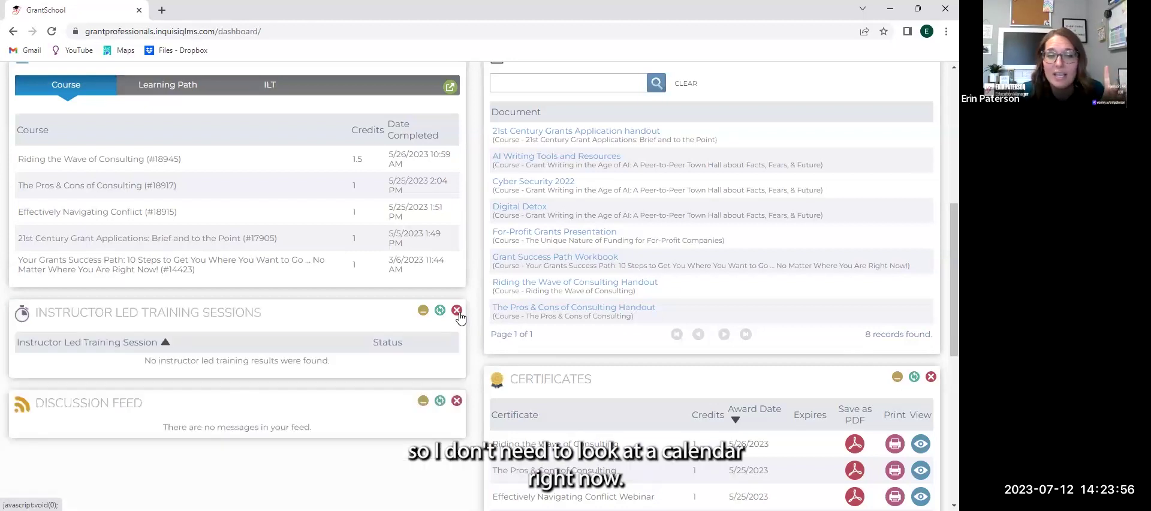
pyautogui.click(457, 310)
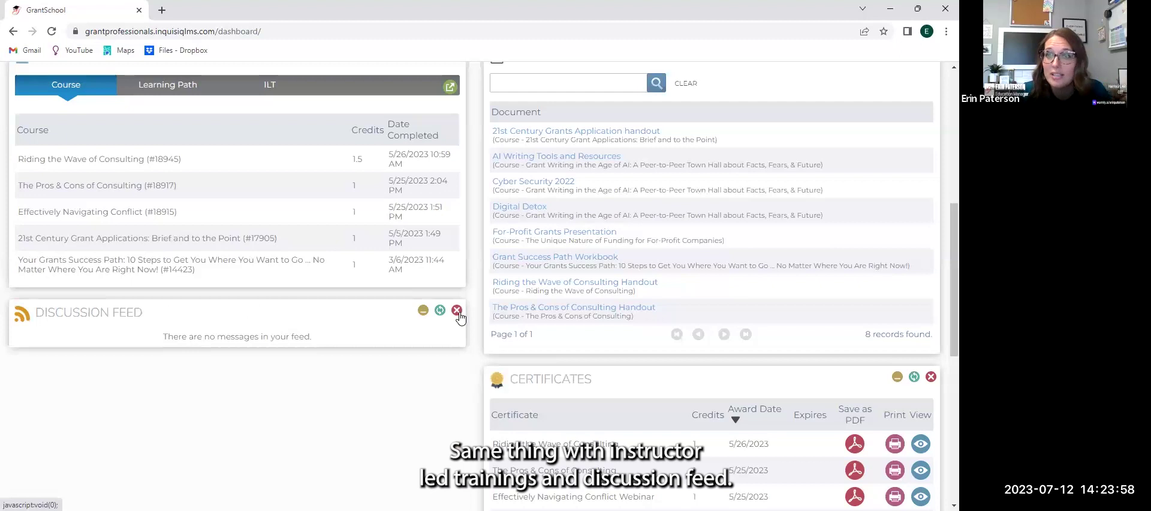
pyautogui.click(457, 310)
pyautogui.scroll(2, 459, 316)
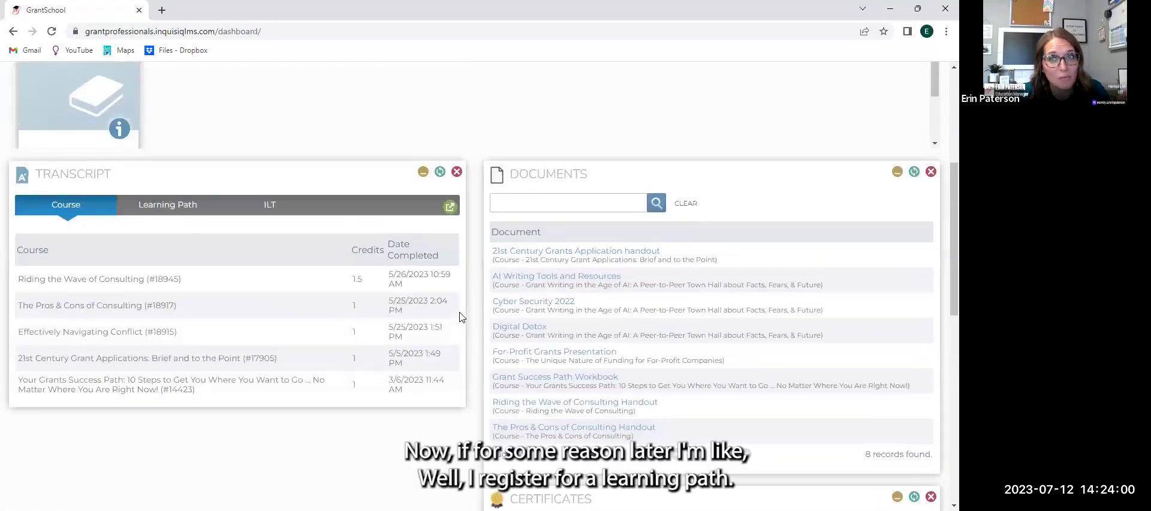
pyautogui.scroll(4, 460, 317)
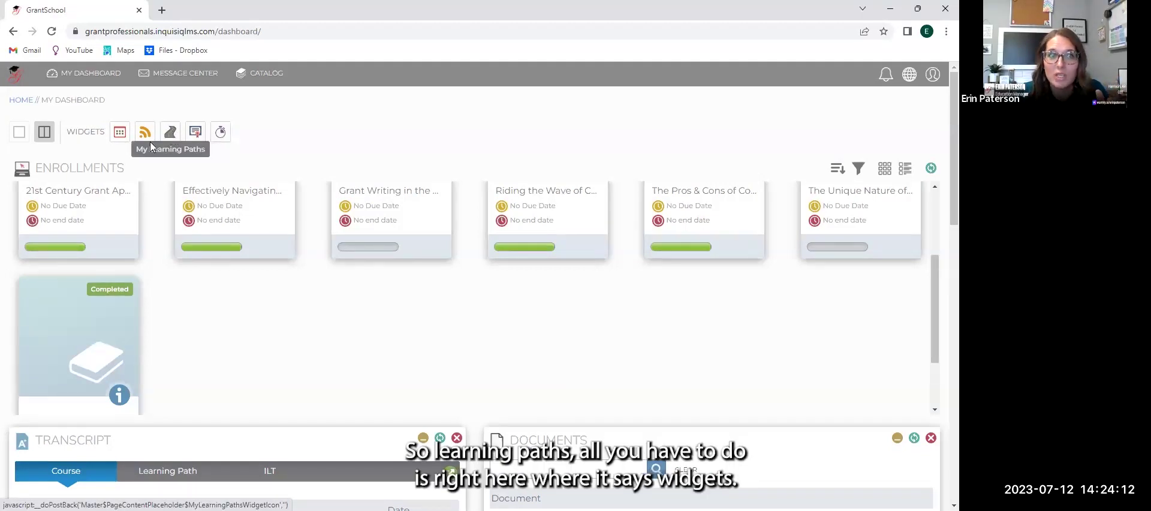
# Re-add My Learning Paths from the Widgets bar so it appears beneath Transcript.
pyautogui.click(172, 137)
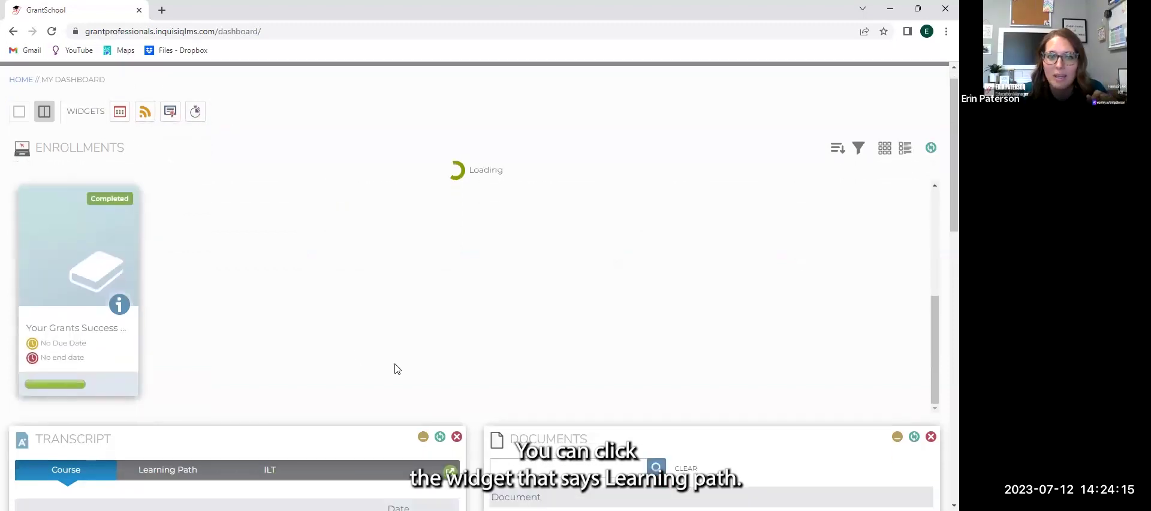
pyautogui.scroll(-4, 396, 367)
pyautogui.scroll(-4, 269, 283)
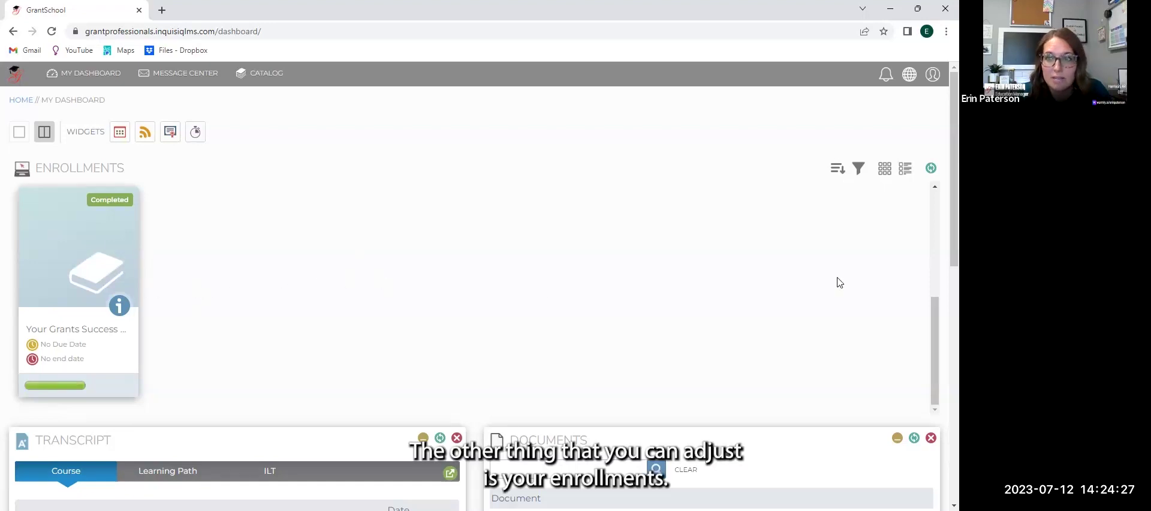
# Switch the Enrollments widget from cards to List View.
pyautogui.moveTo(939, 299); pyautogui.dragTo(934, 213)
pyautogui.scroll(2, 268, 294)
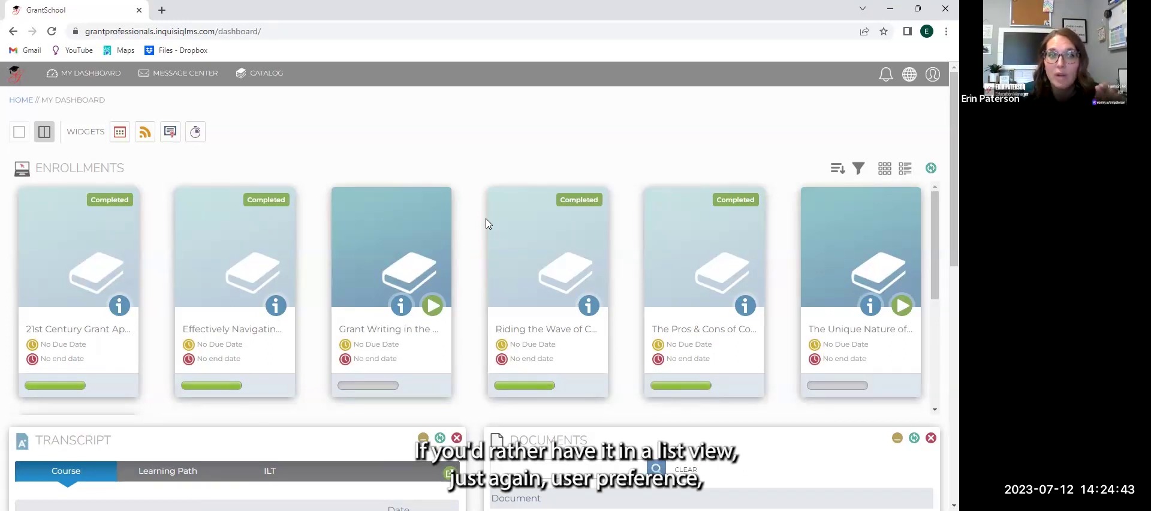
pyautogui.click(906, 174)
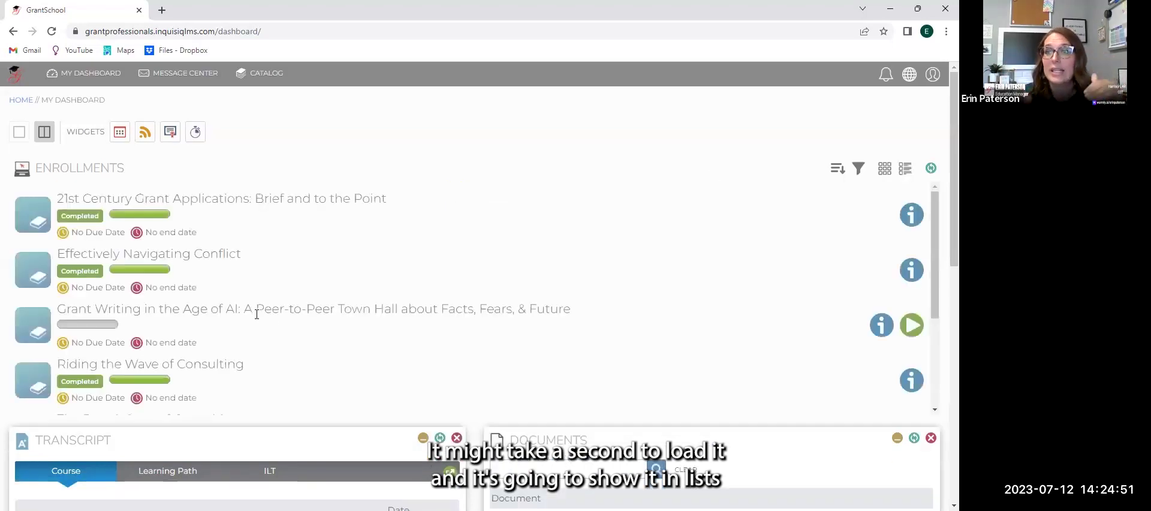
# Sort the enrollments By Learning Path Order.
pyautogui.scroll(-5, 204, 248)
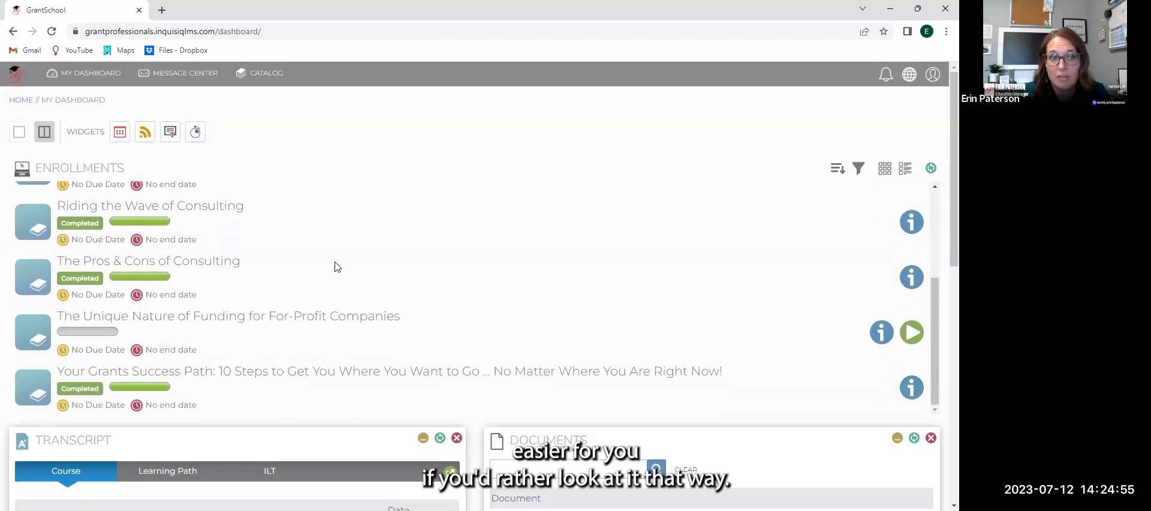
pyautogui.click(836, 171)
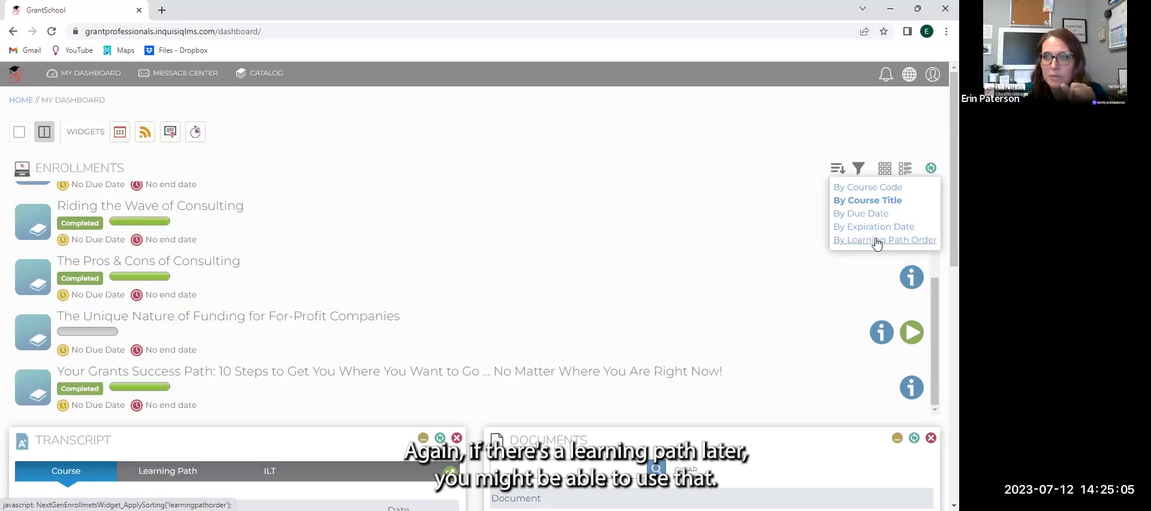
pyautogui.click(836, 198)
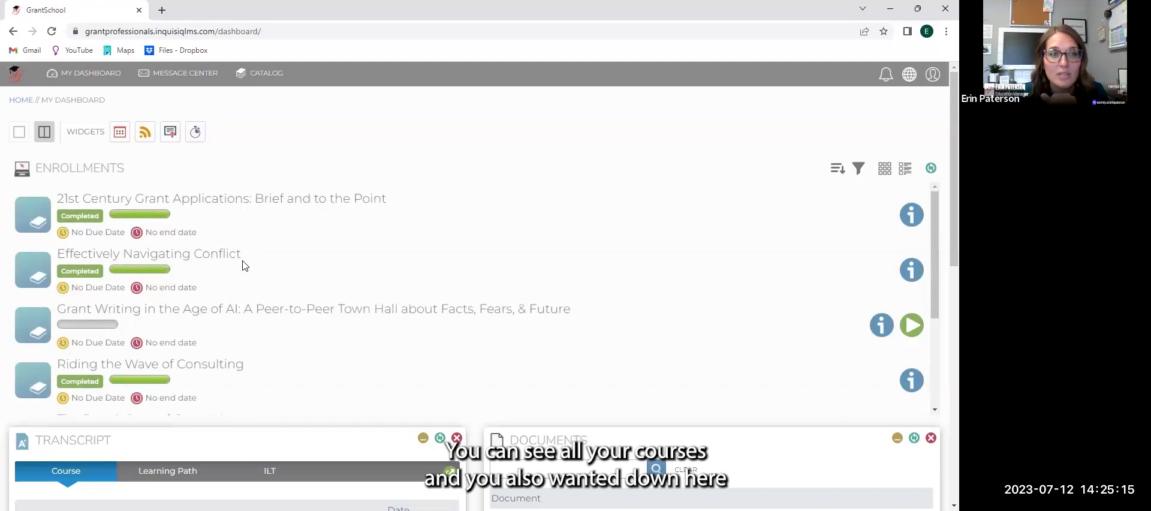
pyautogui.scroll(-2, 496, 342)
pyautogui.scroll(-4, 784, 459)
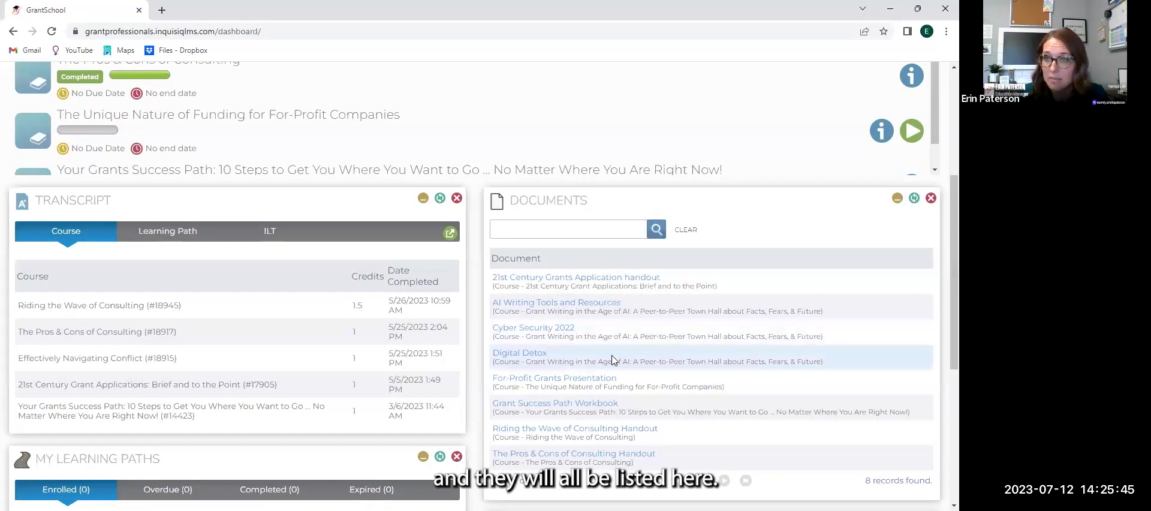
pyautogui.scroll(-1, 577, 364)
pyautogui.scroll(-3, 576, 364)
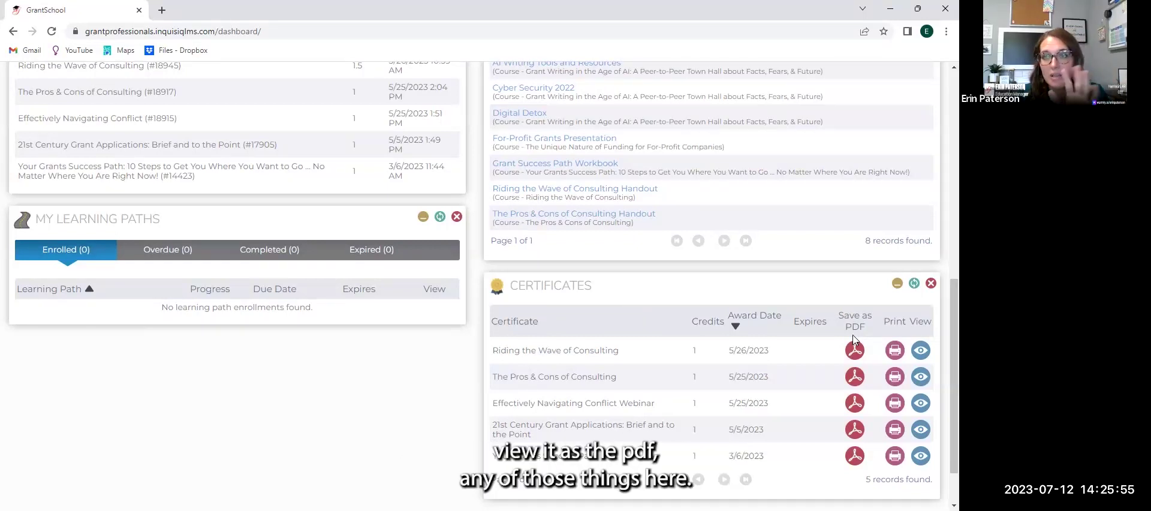
pyautogui.scroll(10, 695, 346)
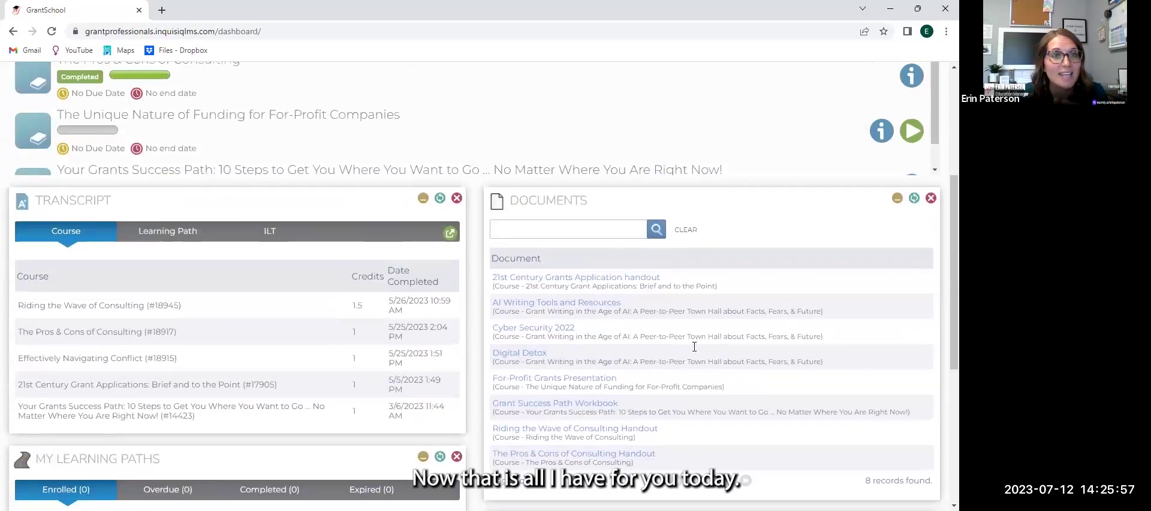